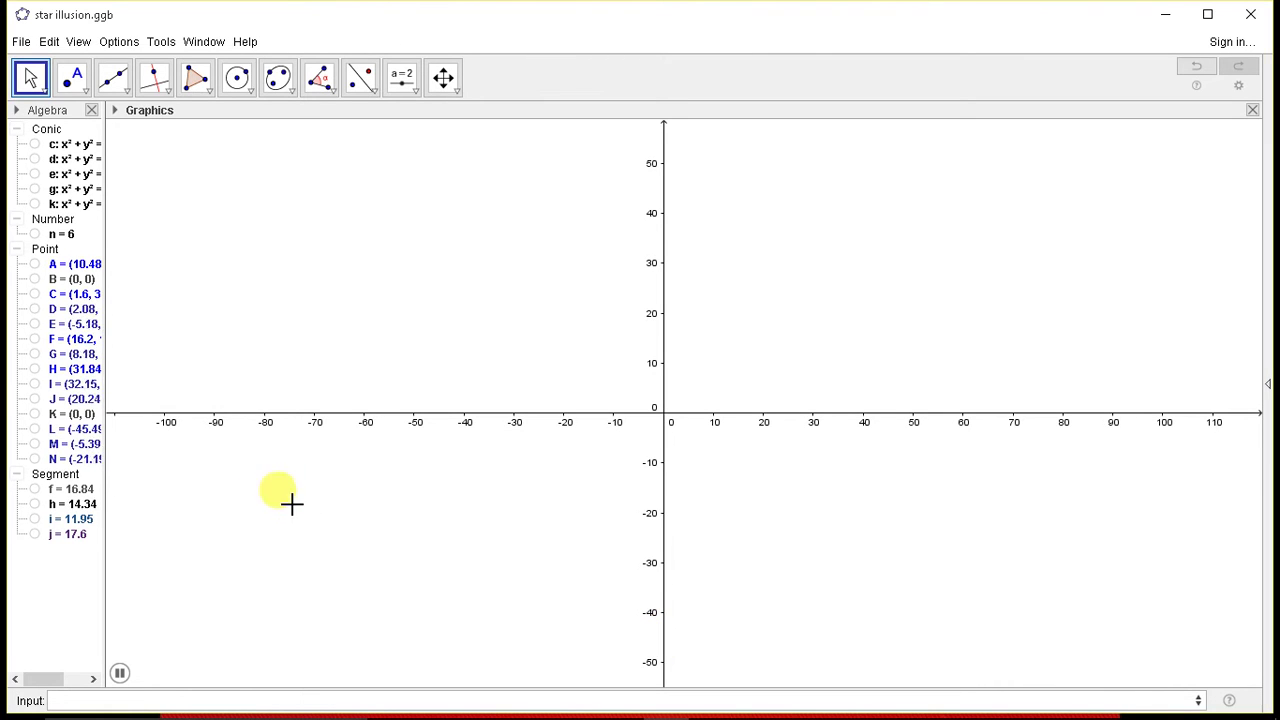
Step: Make segment j visible so its trace sweeps a ring between the outer circles
left_click(34, 535)
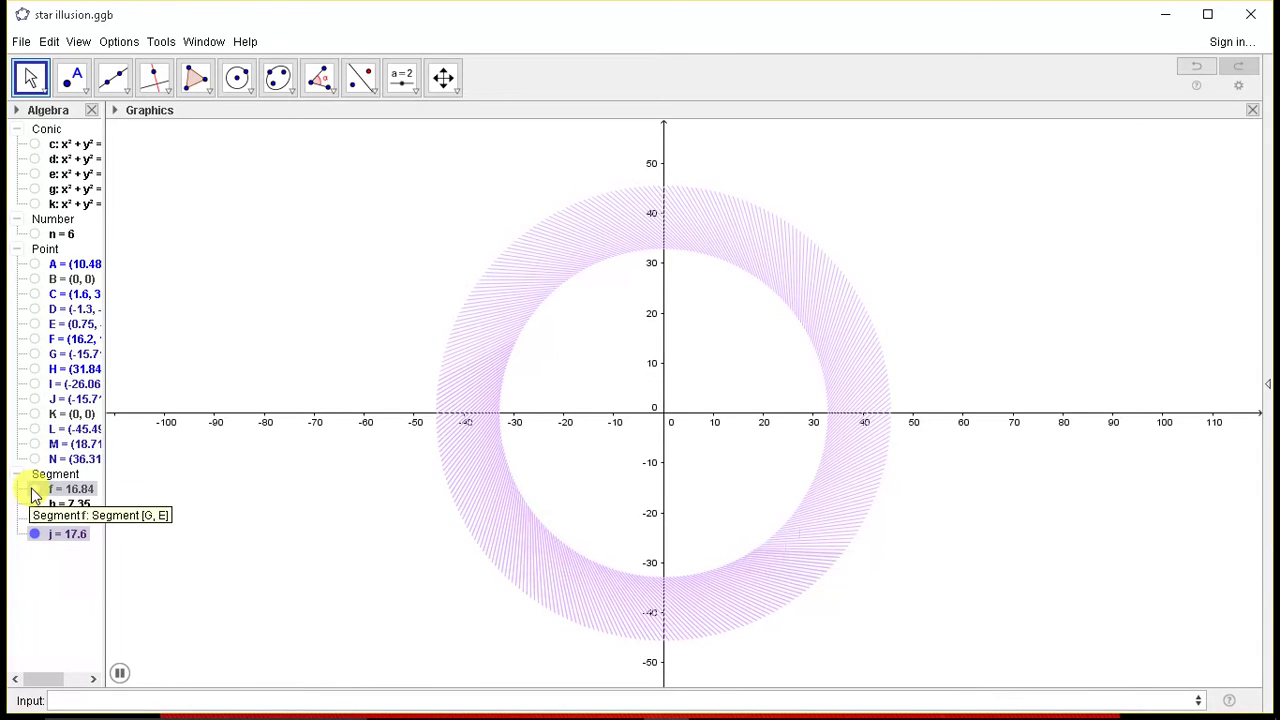
Step: Toggle segment i's visibility so it traces a blue ring inside the purple one
left_click(35, 520)
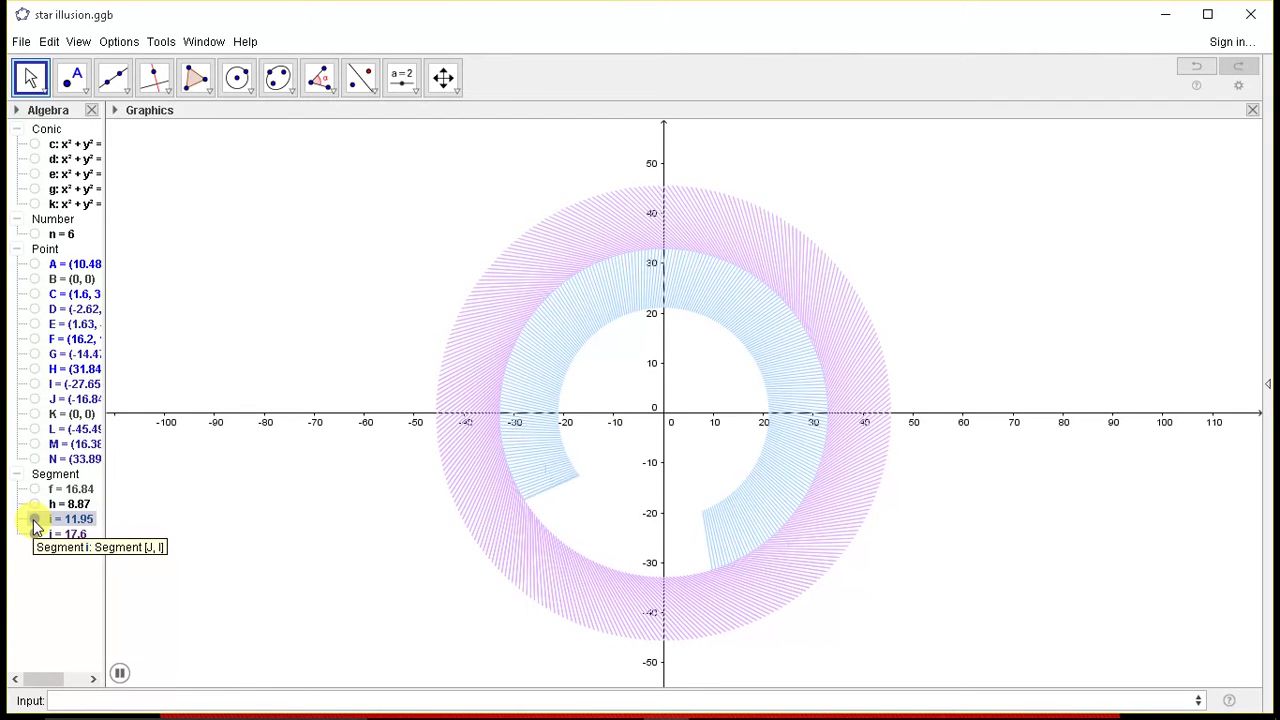
left_click(33, 519)
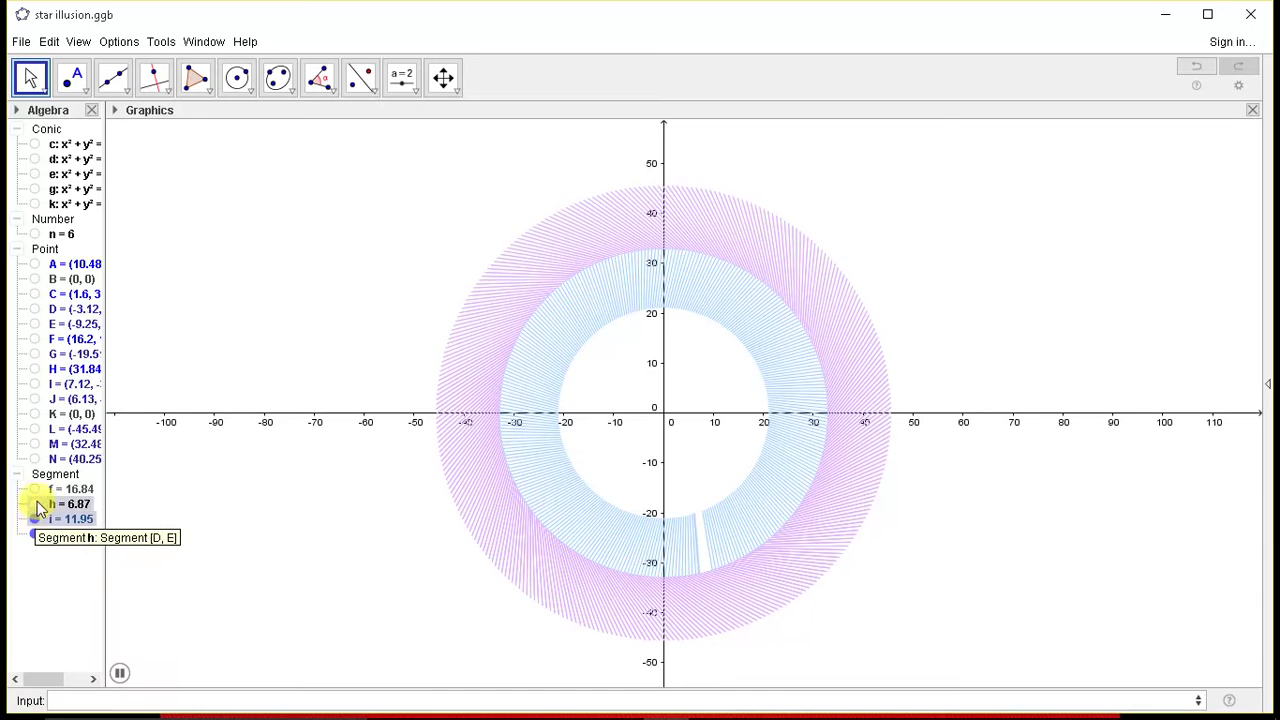
Step: Toggle segment f's visibility so it traces a grey ring inside the blue one
left_click(35, 489)
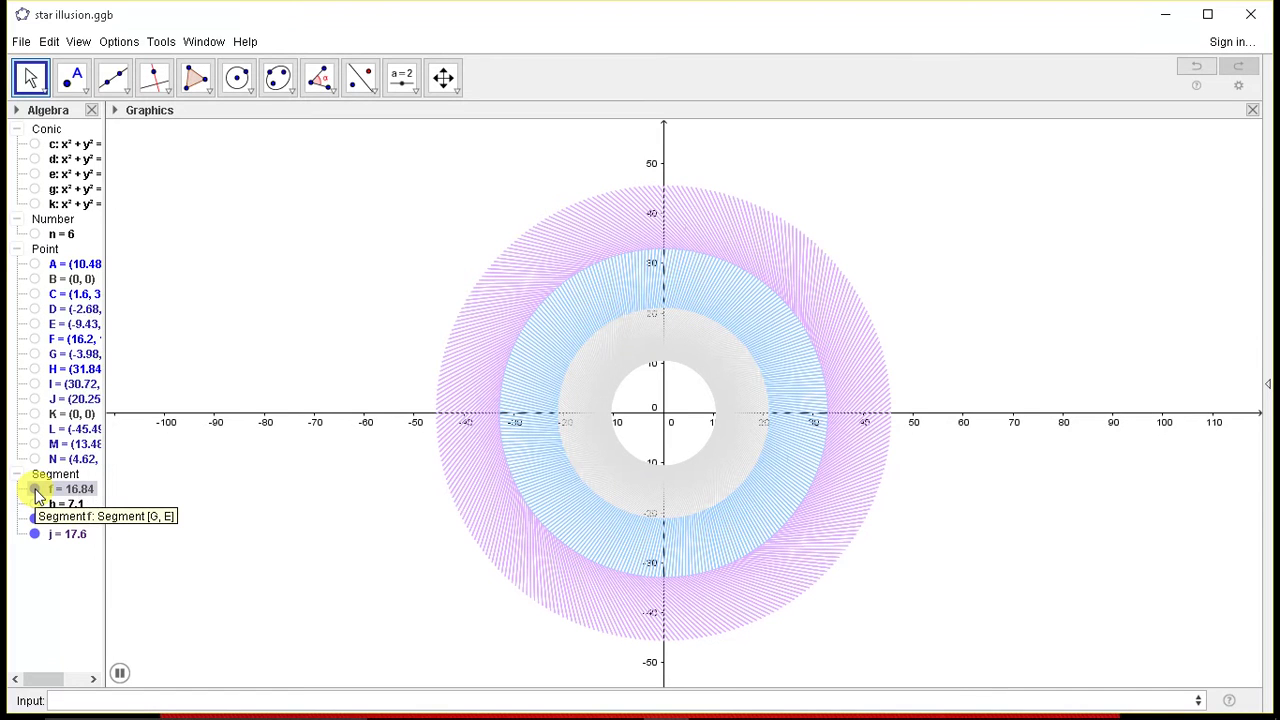
left_click(35, 490)
Step: Make segment h visible so its traces build the six-pointed star envelope
left_click(35, 504)
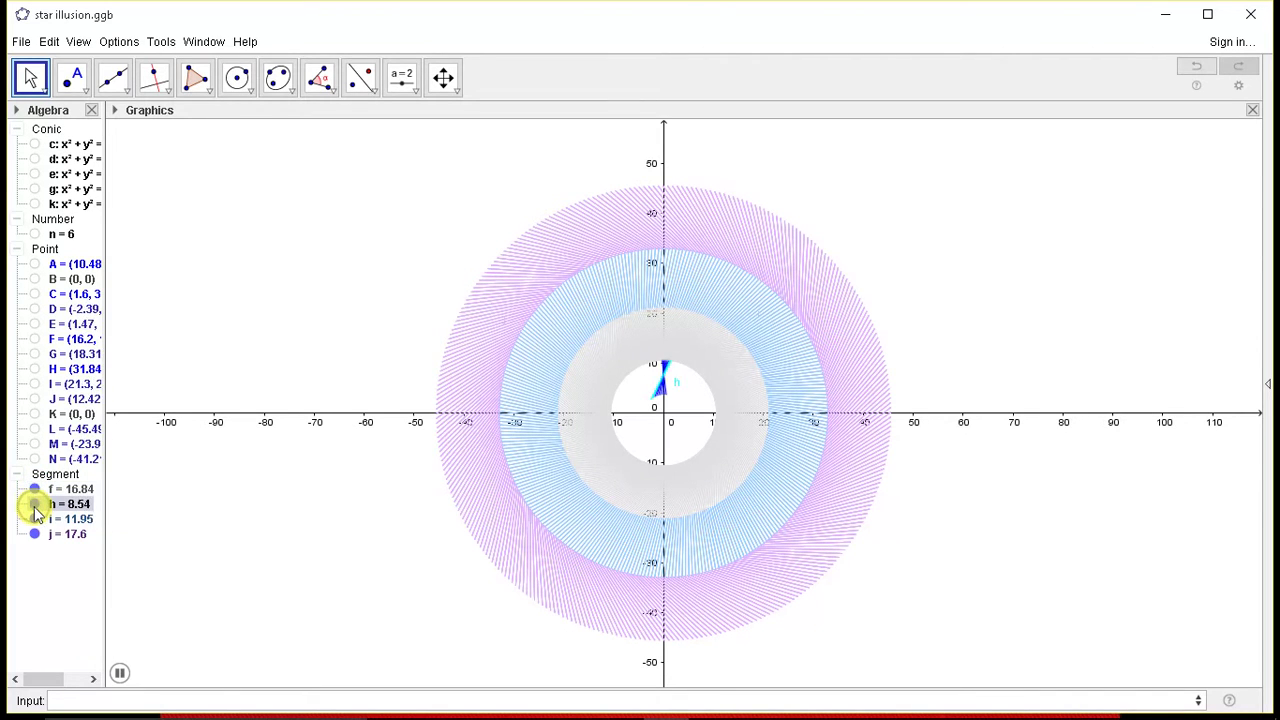
scroll(683, 385, "up", 3)
scroll(620, 338, "up", 2)
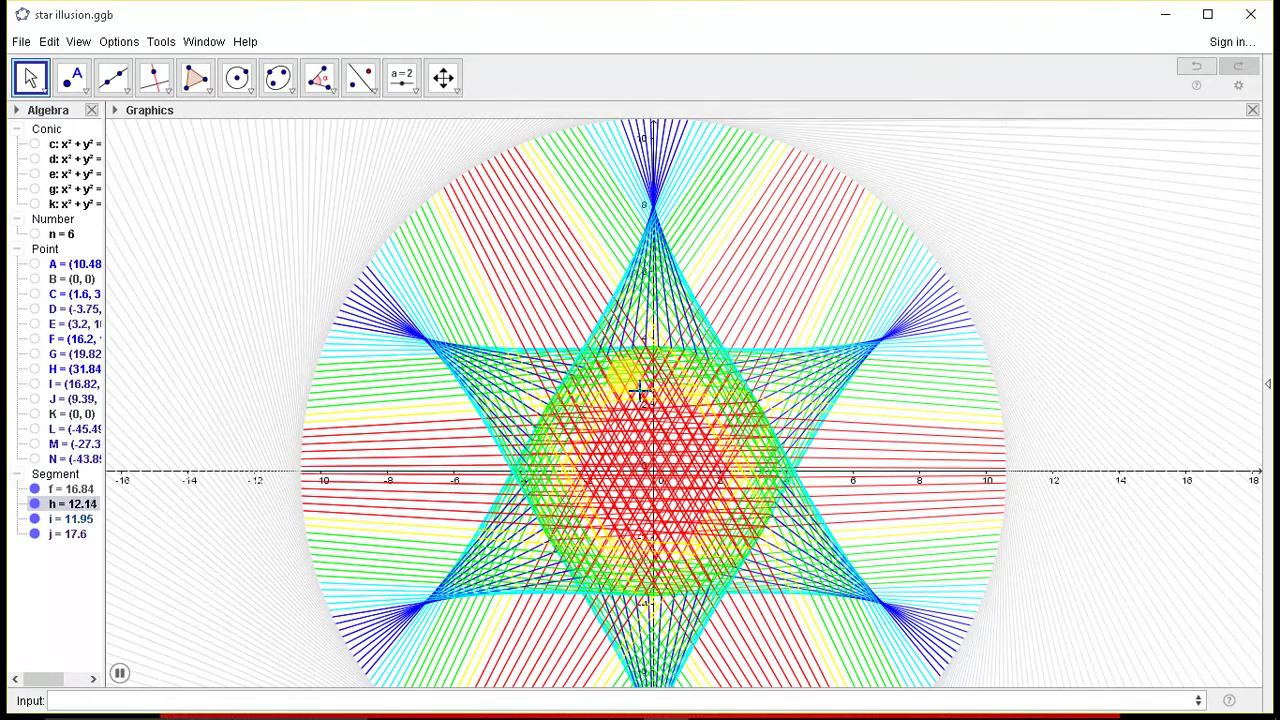
scroll(628, 453, "down", 1)
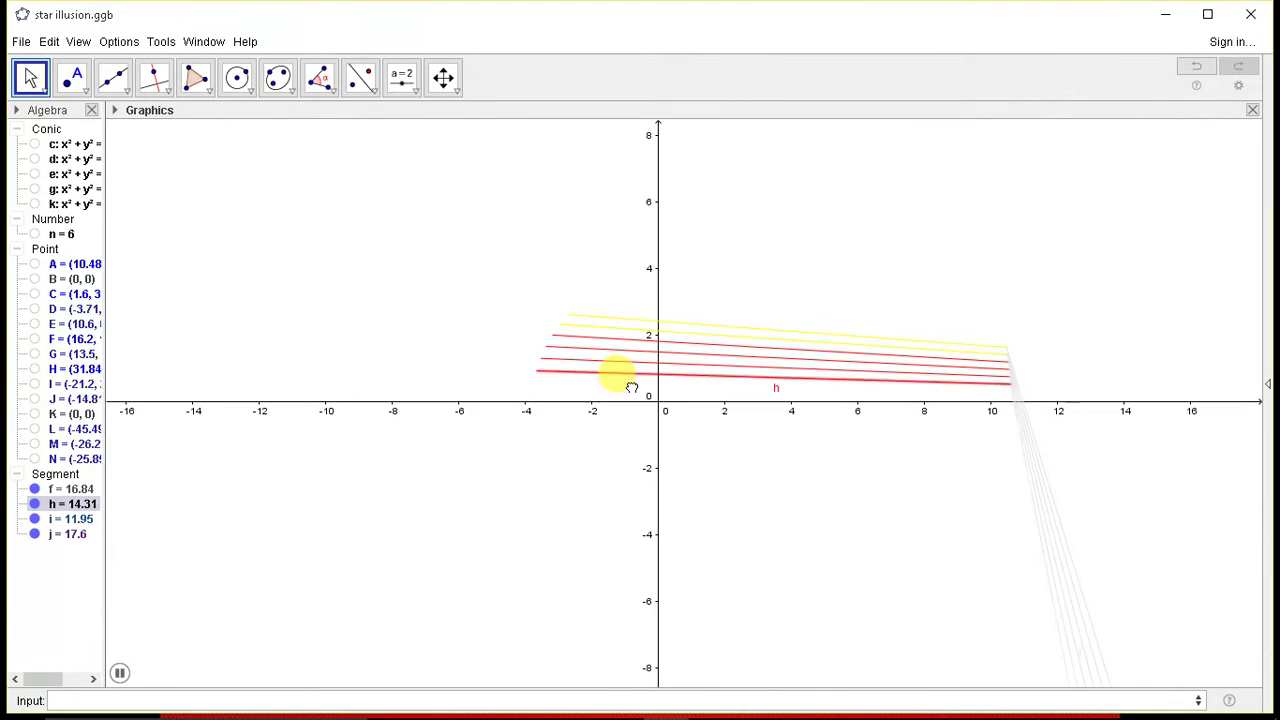